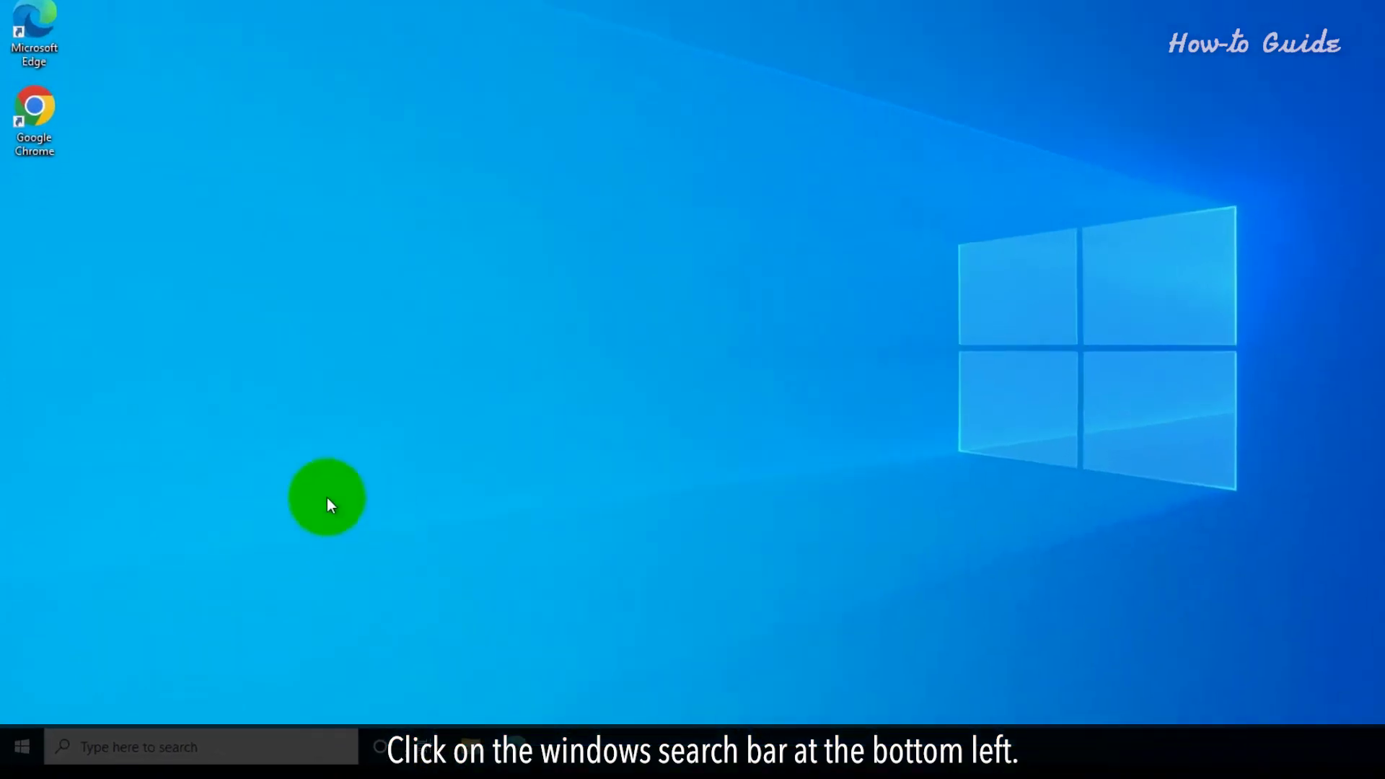
Step: Search Windows for 'cmd' and launch the Command Prompt app from the results
left_click(157, 678)
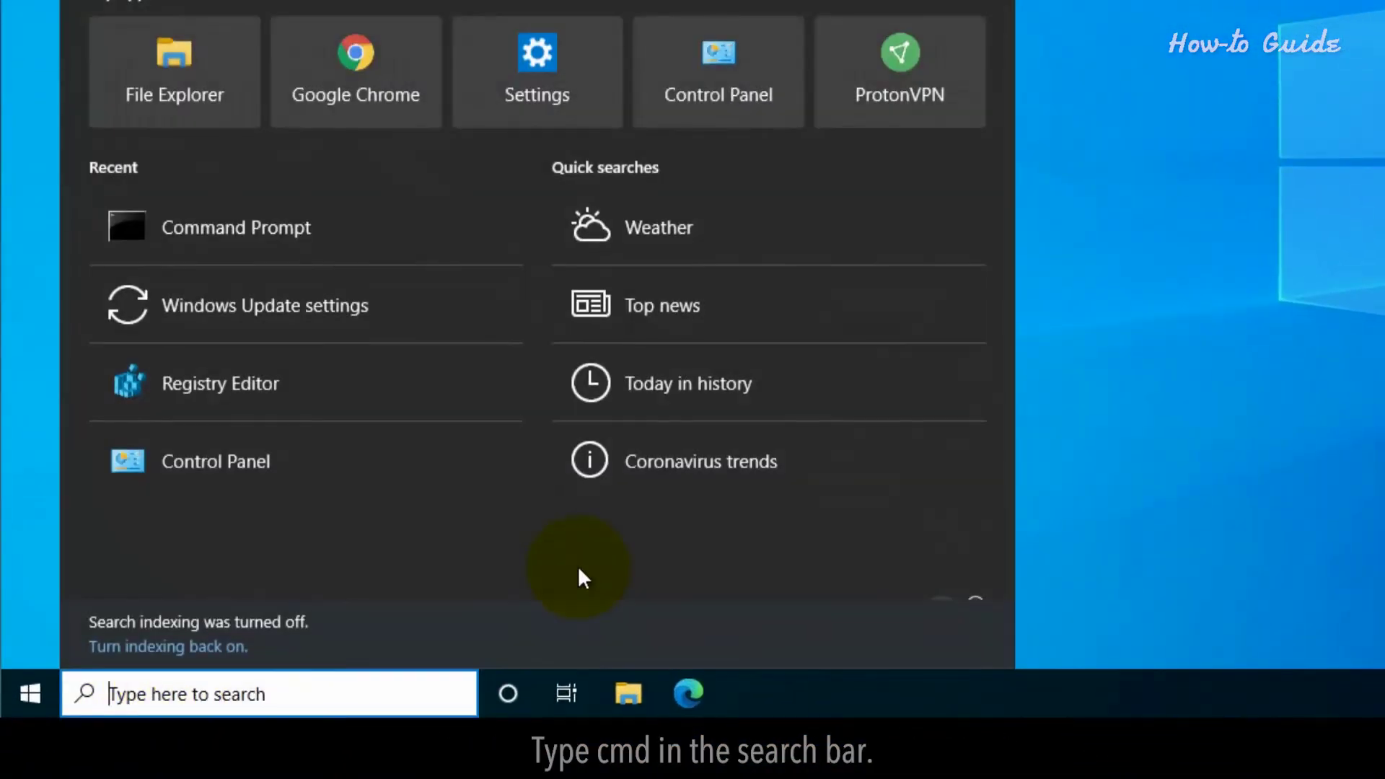
type("cmd")
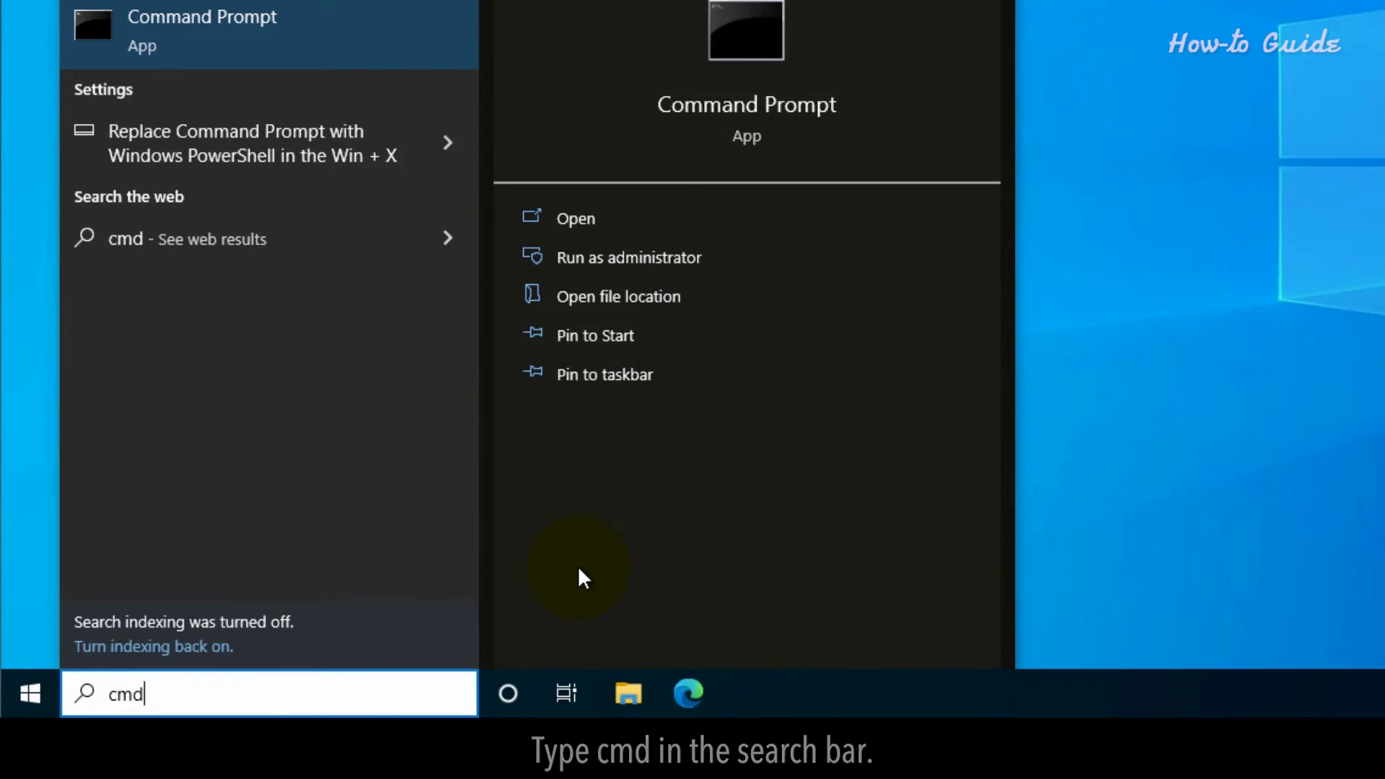
left_click(368, 39)
type("ping 156.146.54")
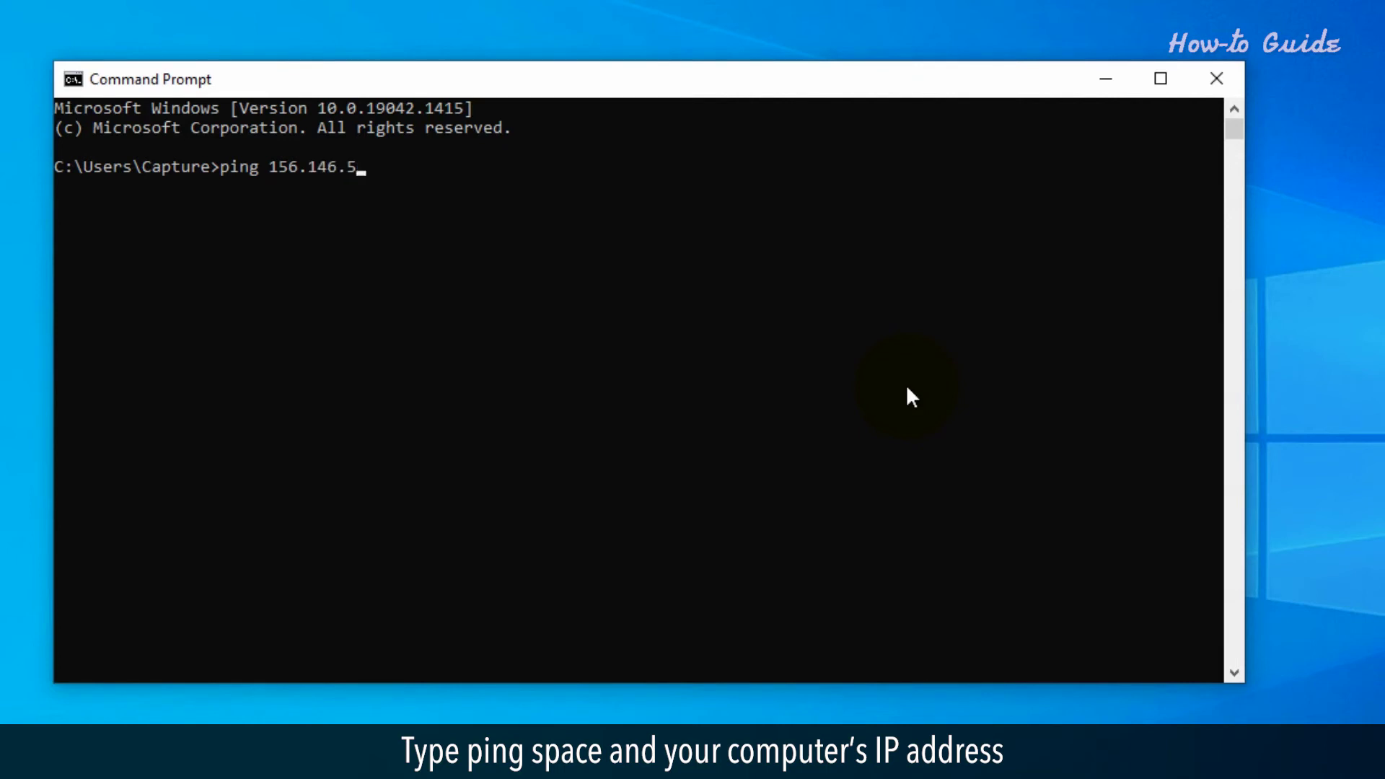
type(".")
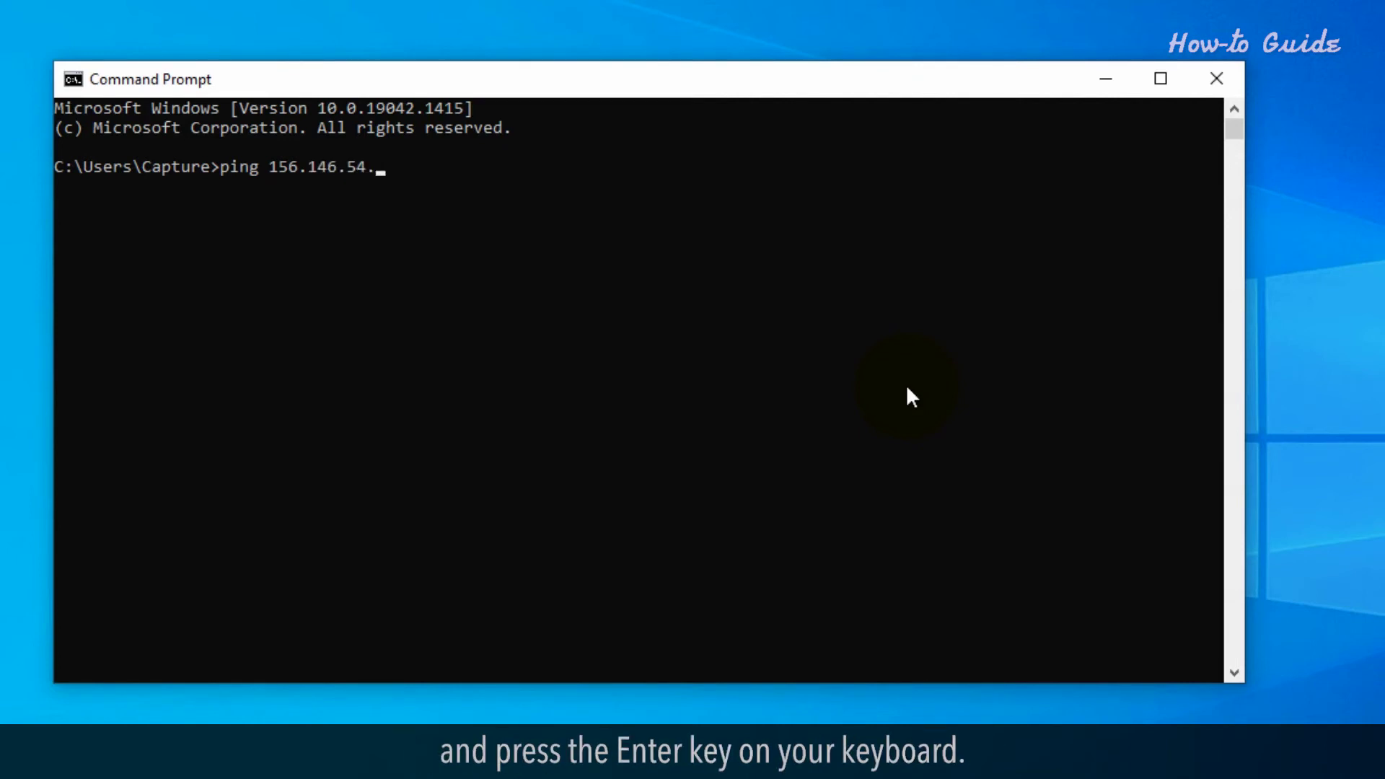